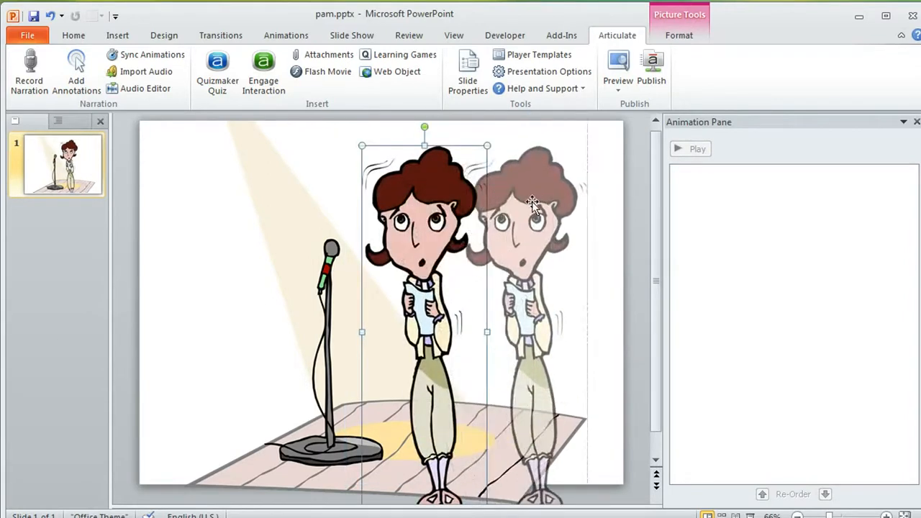
Step: Move the woman next to the microphone and scribble a small zigzag custom motion path over her torso
left_click_drag(536, 210, 430, 200)
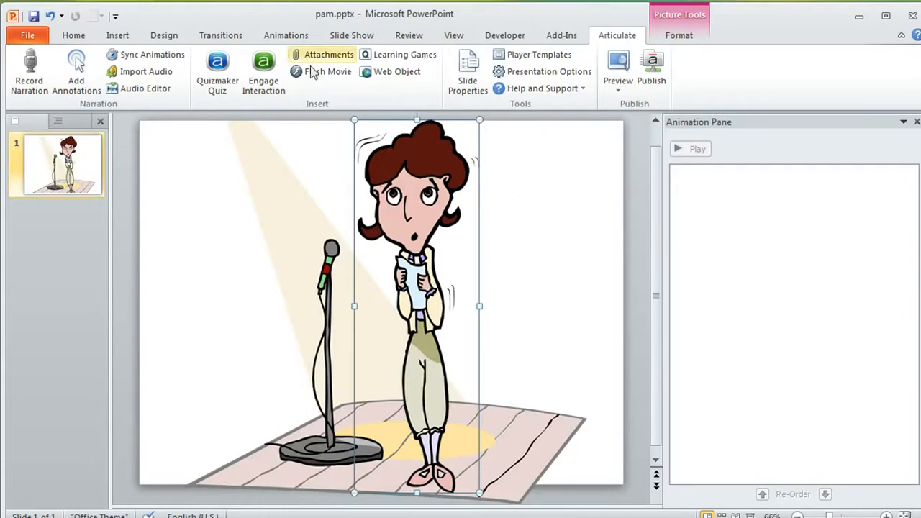
left_click(292, 41)
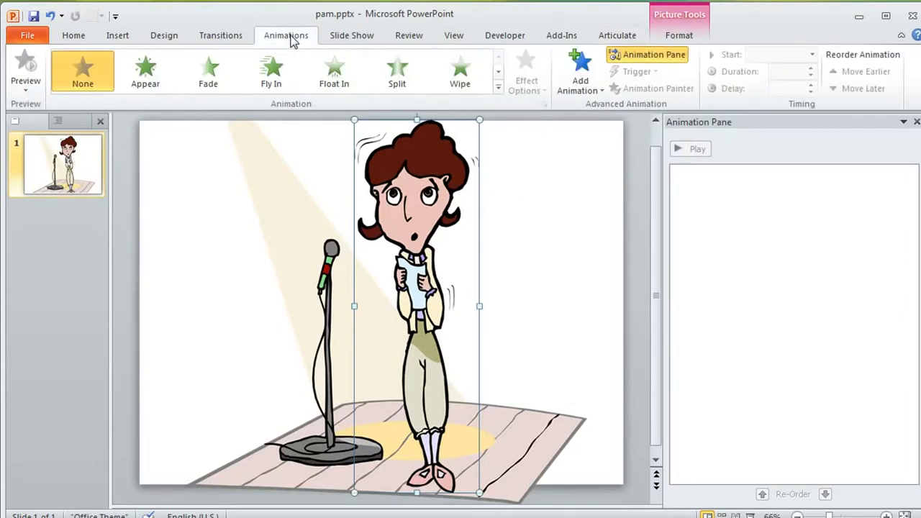
left_click(498, 88)
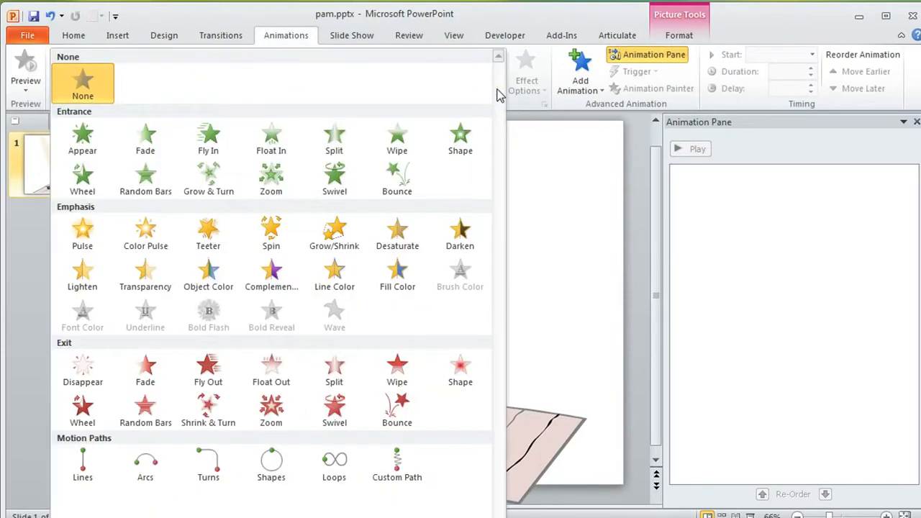
left_click(397, 464)
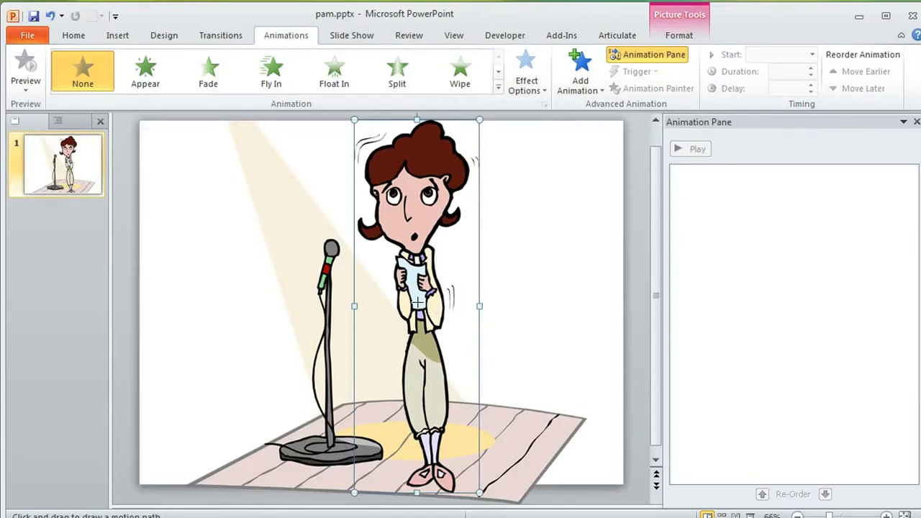
mouse_move(418, 302)
left_mouse_down()
mouse_move(412, 296)
mouse_move(421, 309)
mouse_move(426, 288)
mouse_move(418, 307)
mouse_move(416, 282)
mouse_move(435, 308)
mouse_move(420, 280)
mouse_move(422, 301)
mouse_move(426, 285)
mouse_move(435, 306)
mouse_move(425, 282)
mouse_move(424, 305)
mouse_move(424, 278)
mouse_move(423, 308)
left_mouse_up()
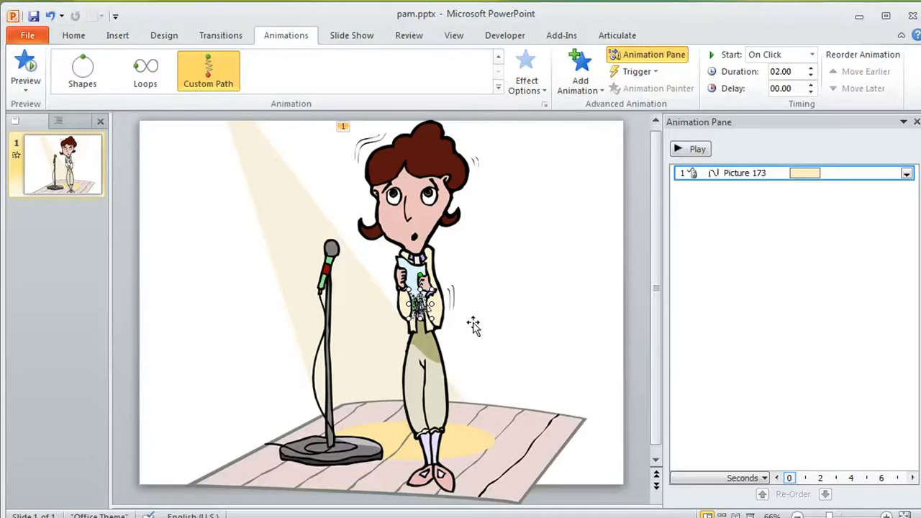
Step: Shrink the scribbled motion path to a tiny size over the paper in the woman's hands
scroll(461, 322, "up", 6, "ctrl")
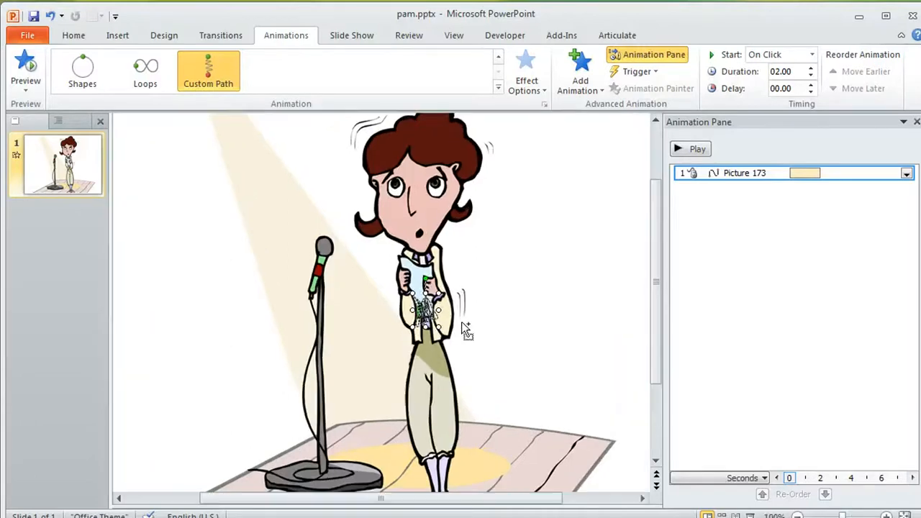
scroll(512, 330, "up", 2, "ctrl")
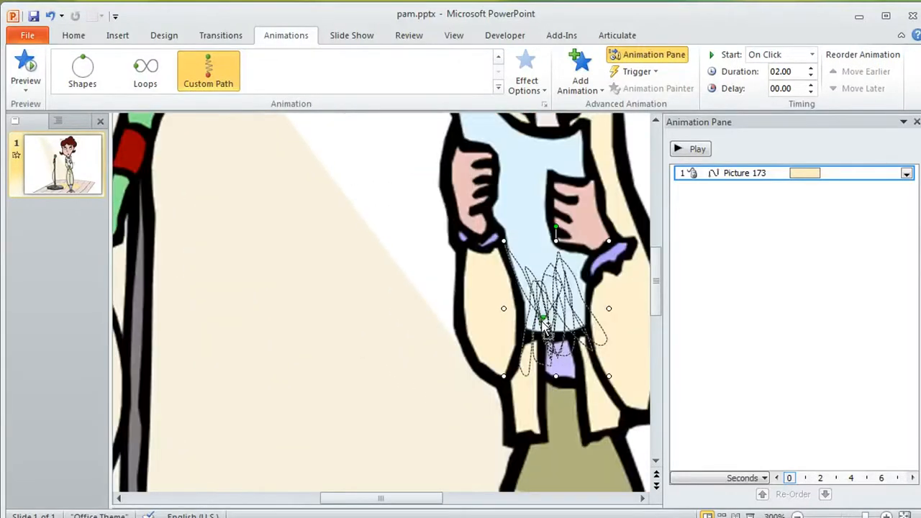
left_click_drag(432, 499, 500, 489)
scroll(390, 375, "up", 1, "ctrl")
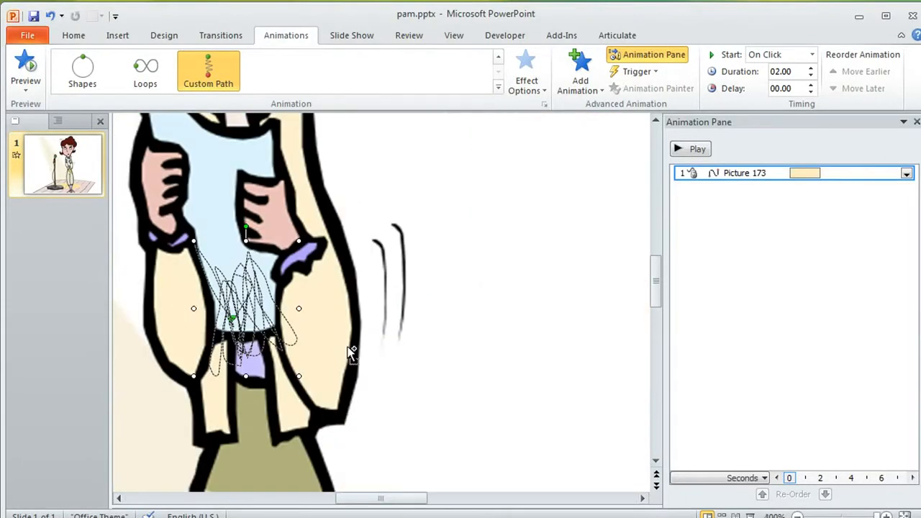
left_click_drag(411, 500, 444, 502)
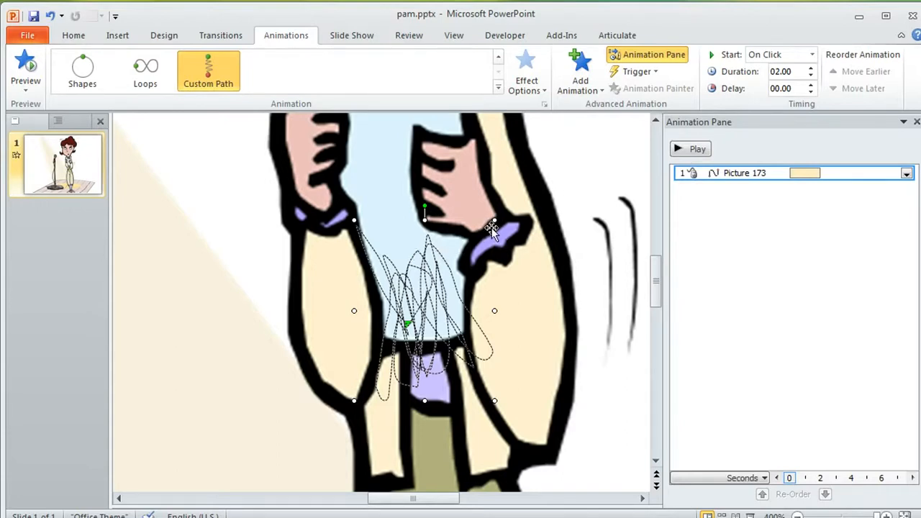
left_click_drag(496, 221, 415, 271)
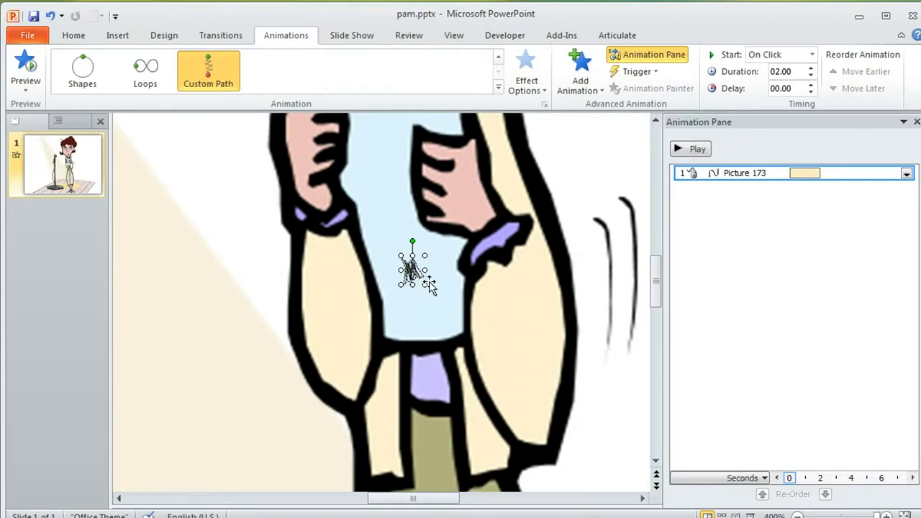
scroll(455, 279, "down", 10)
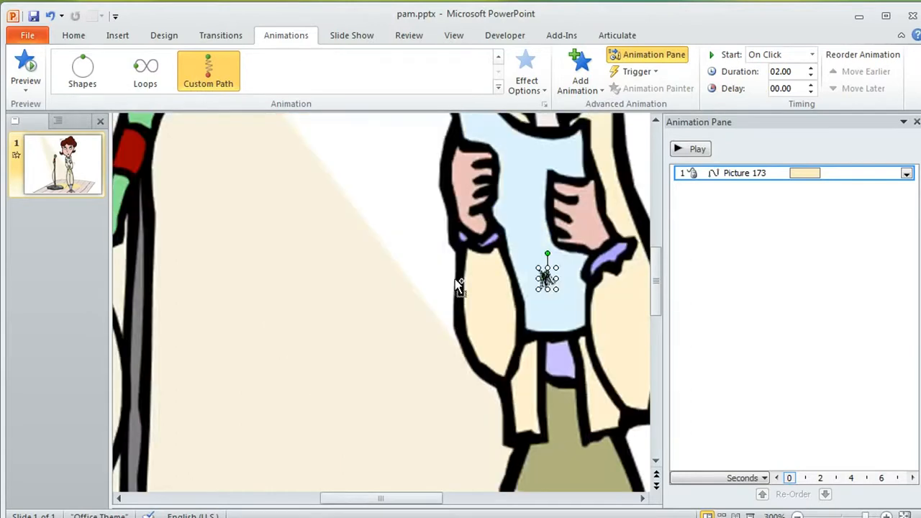
scroll(455, 280, "down", 2)
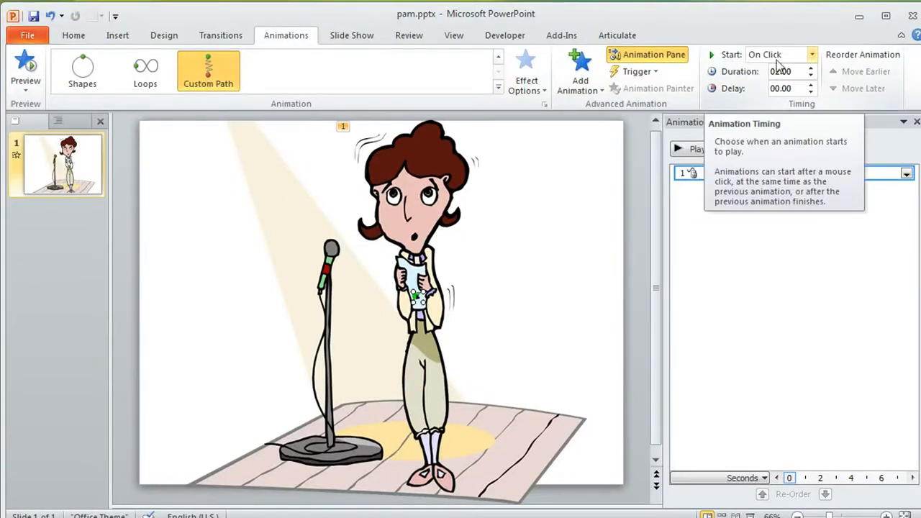
Step: Set the woman's motion path to start With Previous and extend its duration to 4.80 seconds
left_click(813, 55)
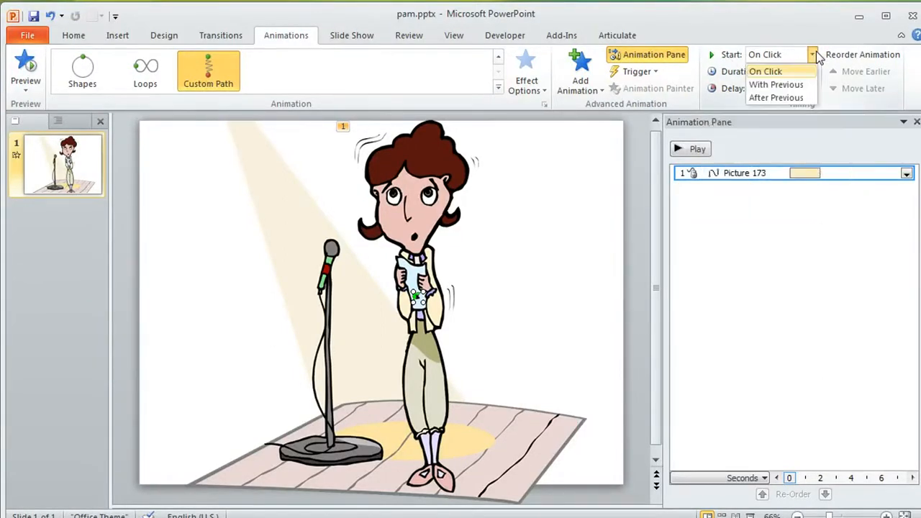
left_click(777, 84)
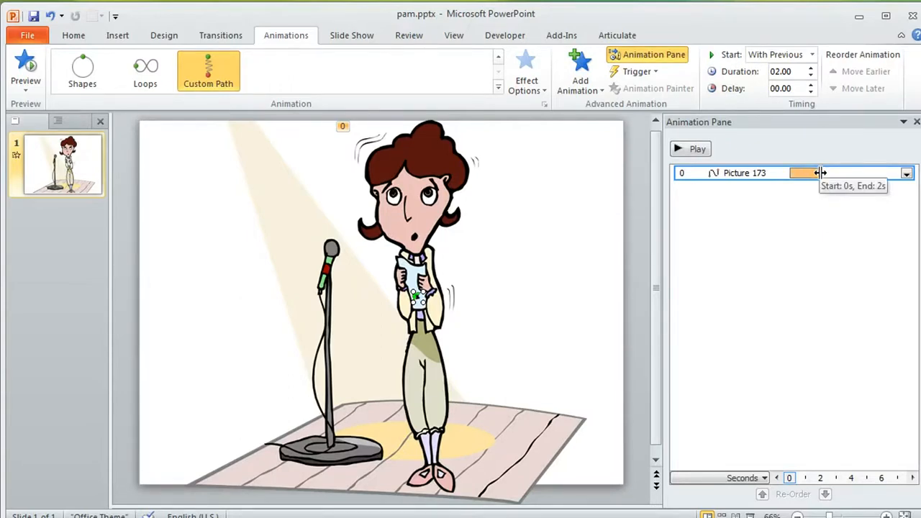
left_click_drag(821, 173, 867, 182)
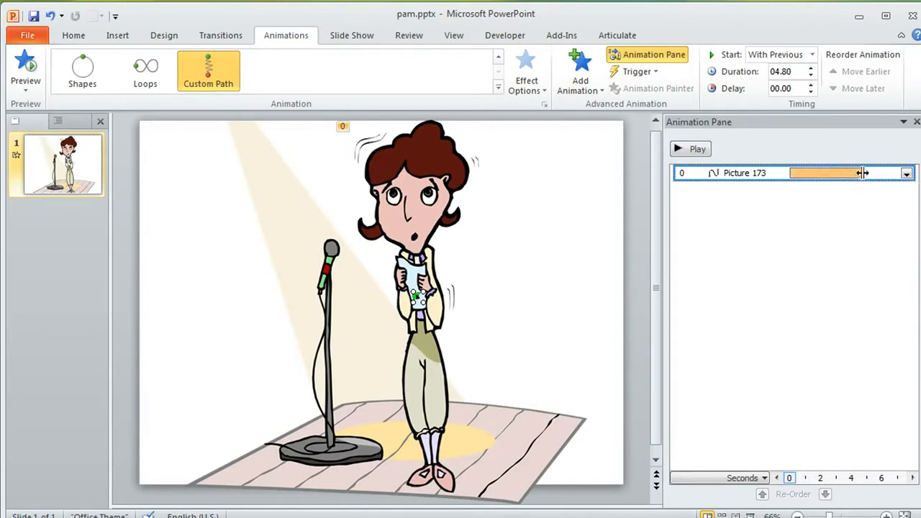
Step: Preview the slide with the trembling woman in Articulate
left_click(626, 180)
left_click(617, 35)
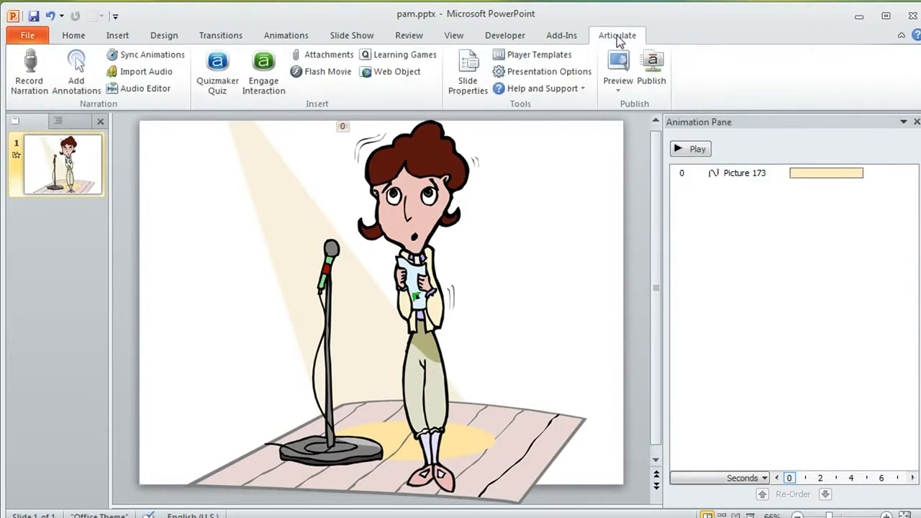
left_click(620, 88)
left_click(644, 107)
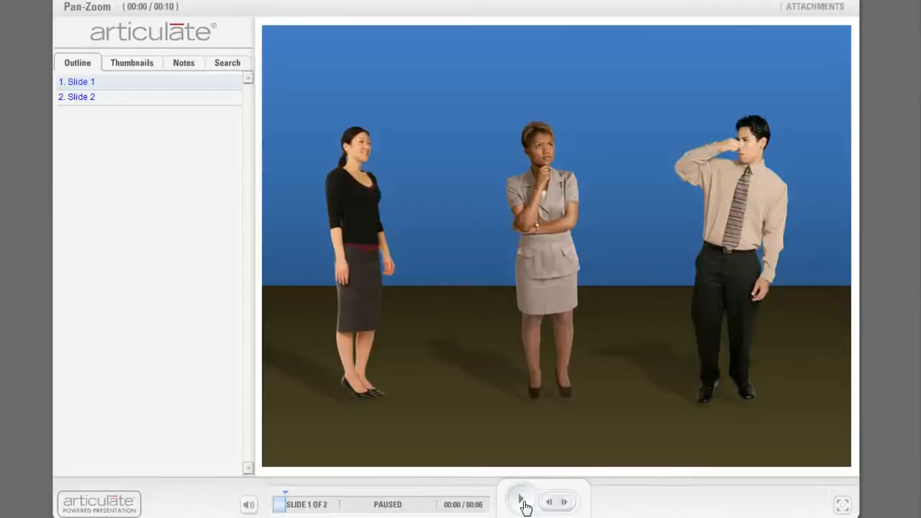
Step: Play slide 1 of the published Pan-Zoom and Pan-Zoom2 presentations to watch their panning effects
left_click(524, 503)
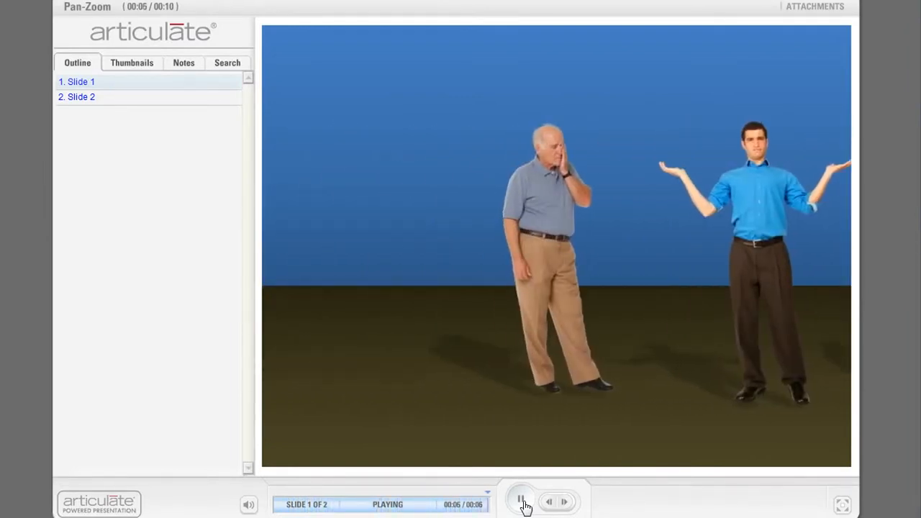
left_click(524, 504)
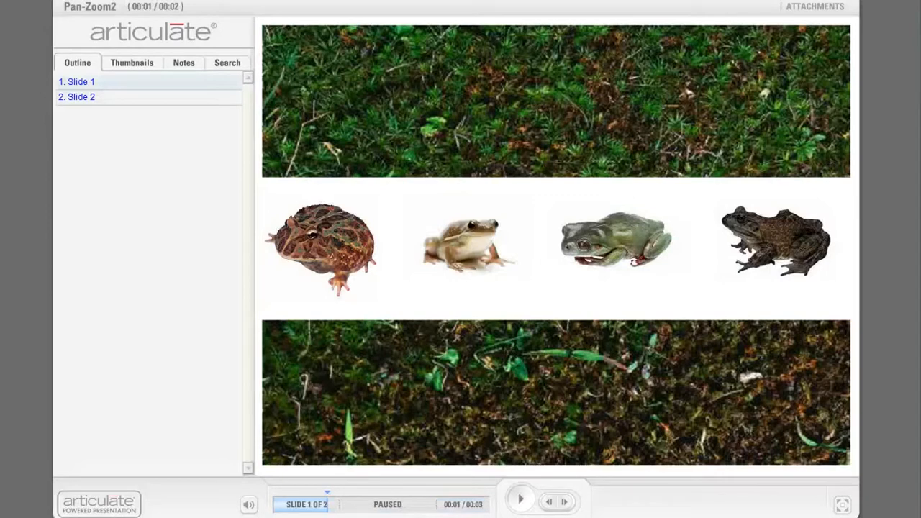
left_click(524, 503)
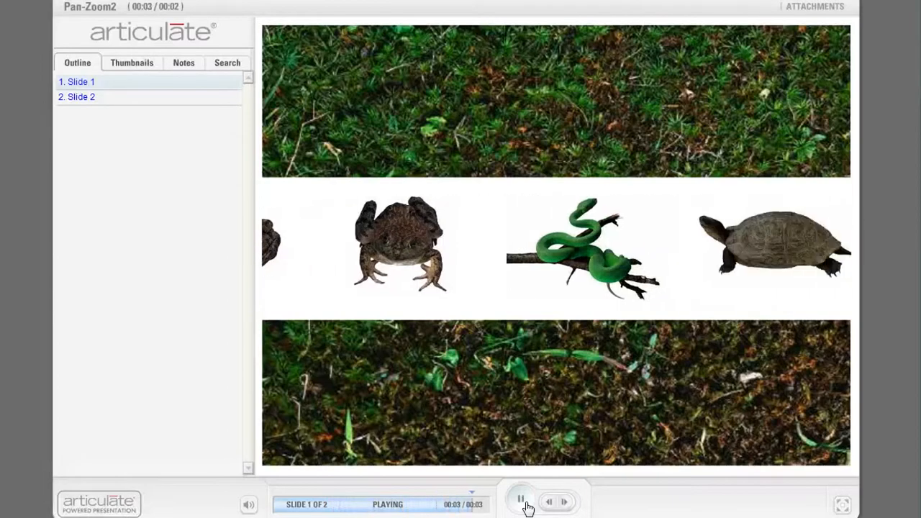
left_click(525, 504)
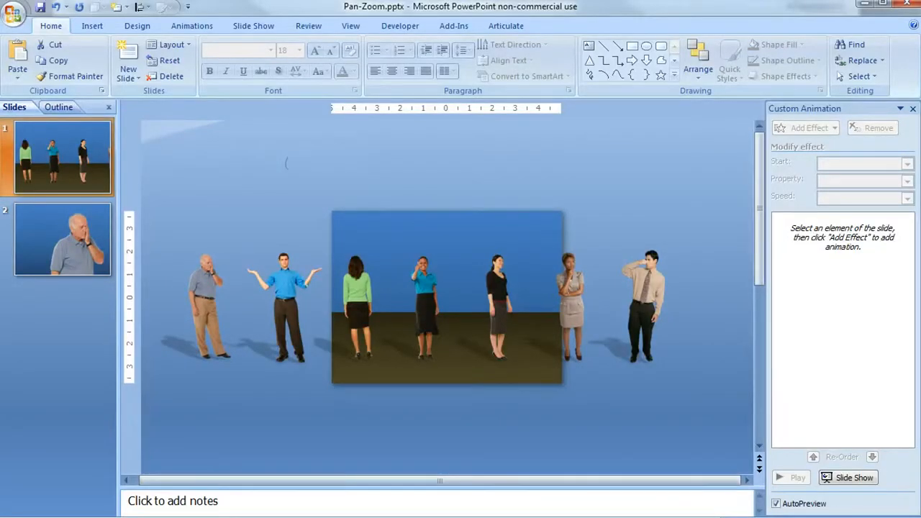
Step: Examine how slide 1 of Pan-Zoom.pptx is built by selecting its ground rectangle, blue background, people group and individual figures
left_click(384, 329)
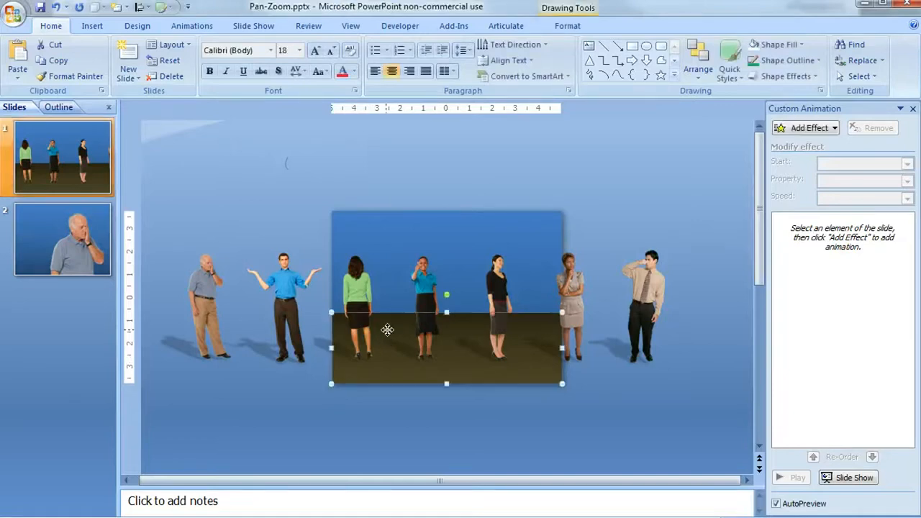
left_click(356, 293)
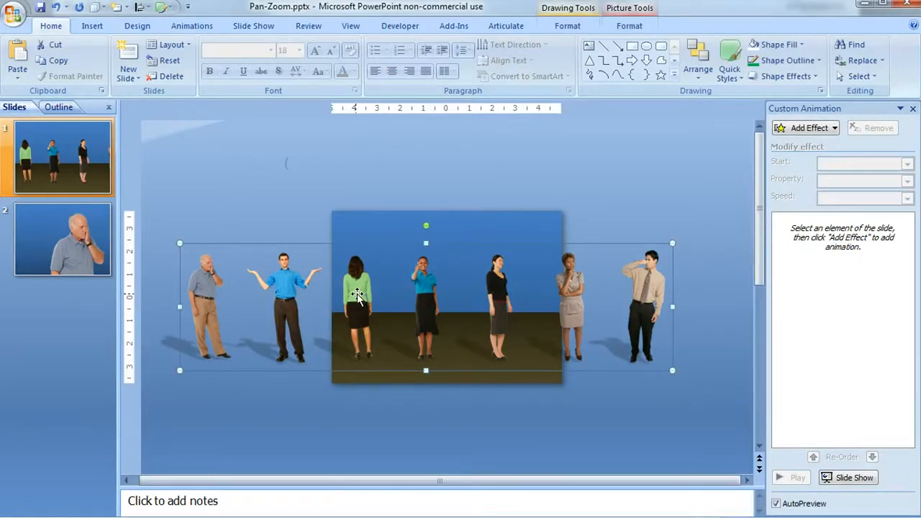
left_click(291, 283)
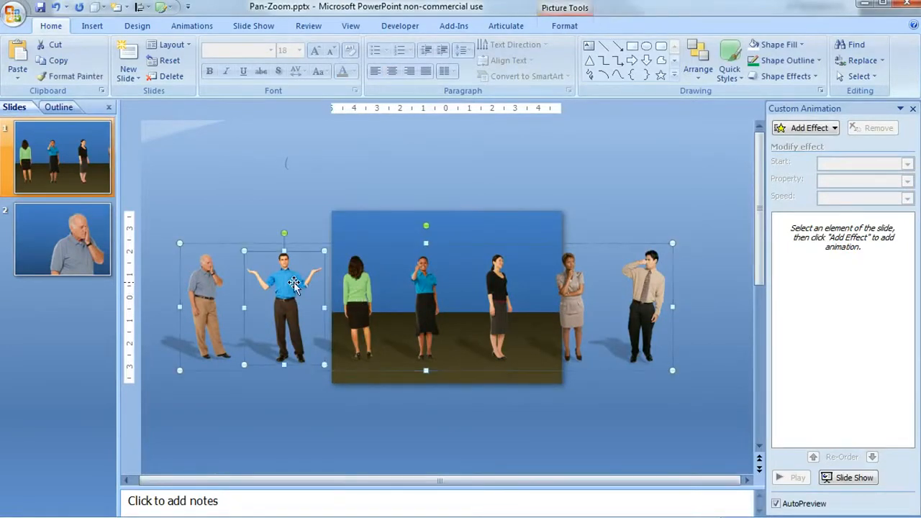
left_click(362, 282)
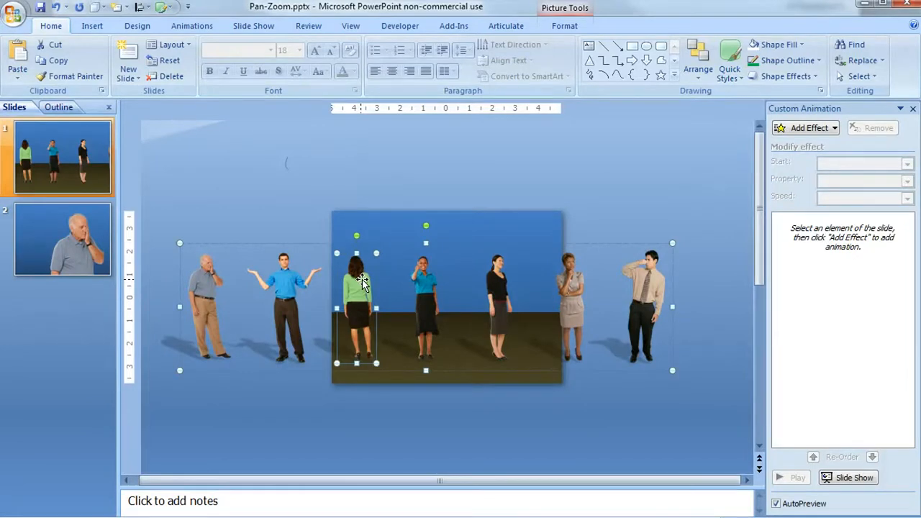
left_click(385, 226)
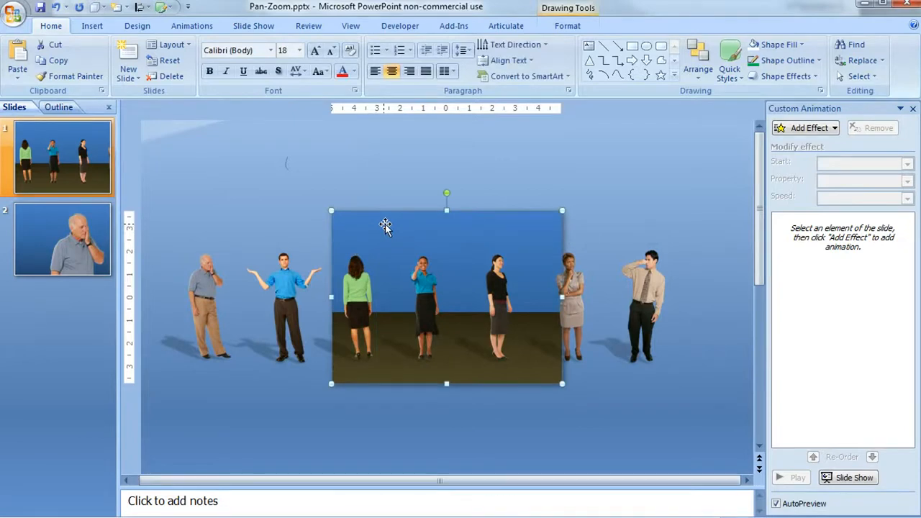
left_click(390, 369)
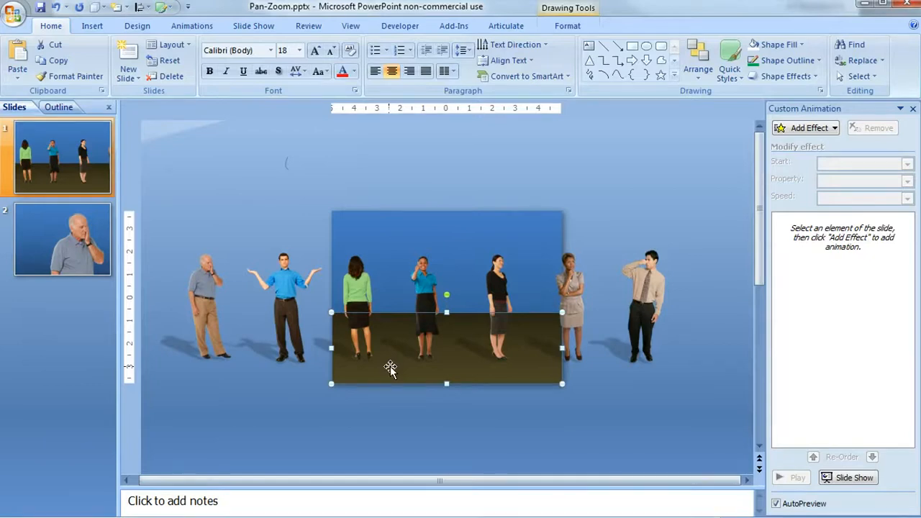
Step: Shift the group of people horizontally until the older man stands at the slide's centre, and duplicate slide 1
left_click(213, 285)
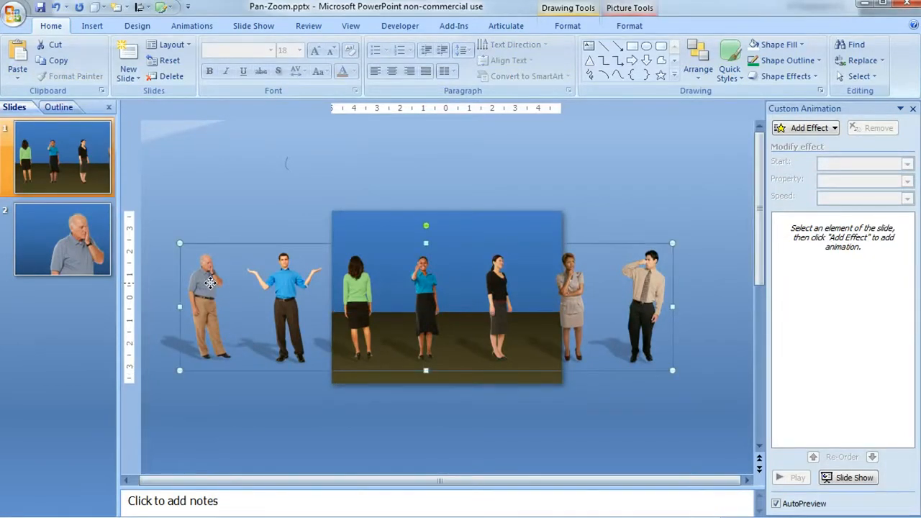
left_click_drag(208, 285, 446, 287)
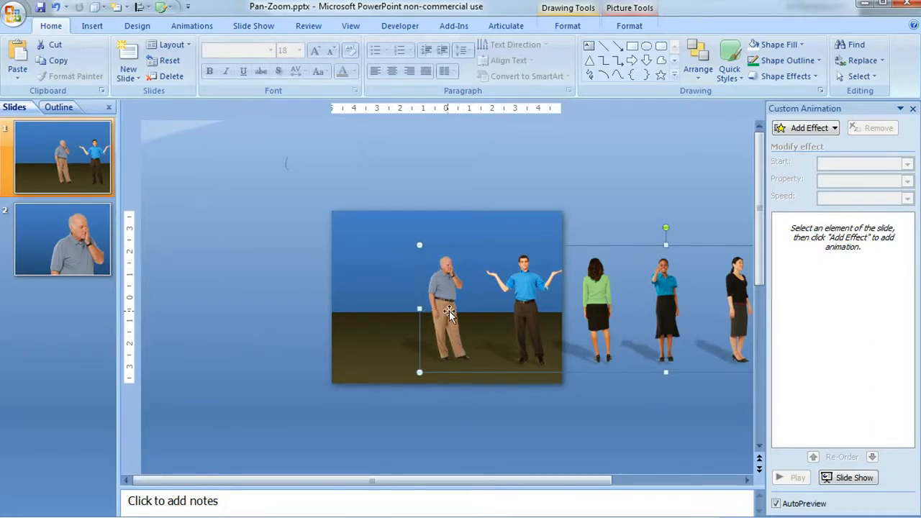
right_click(75, 144)
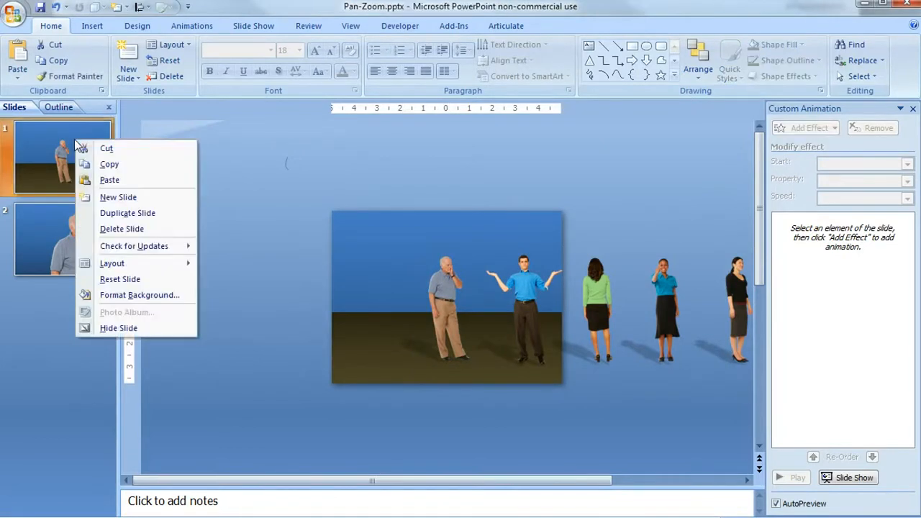
left_click(146, 212)
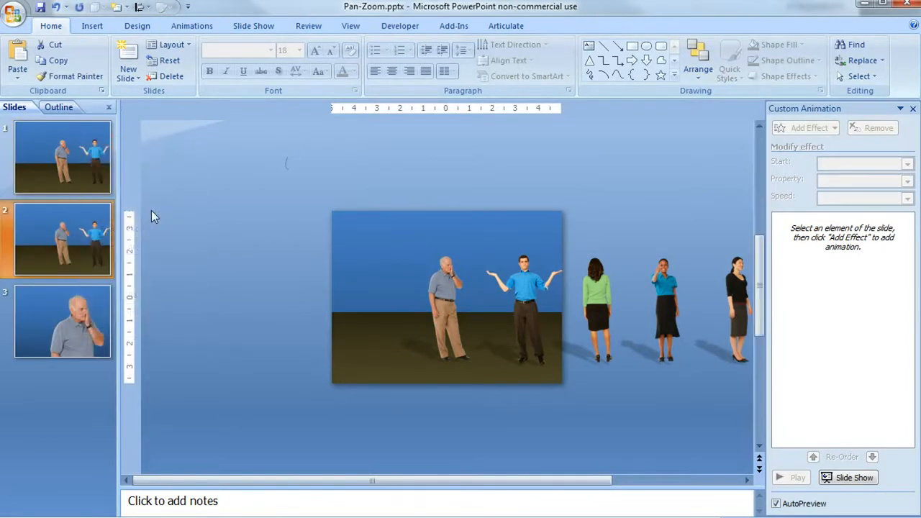
Step: Add a Left motion path to the group of people on slide 1
left_click(69, 144)
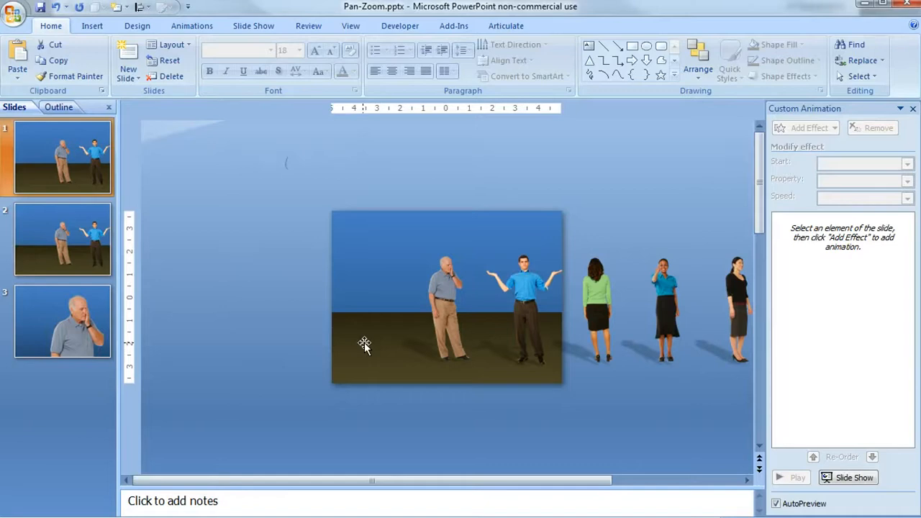
left_click(459, 308)
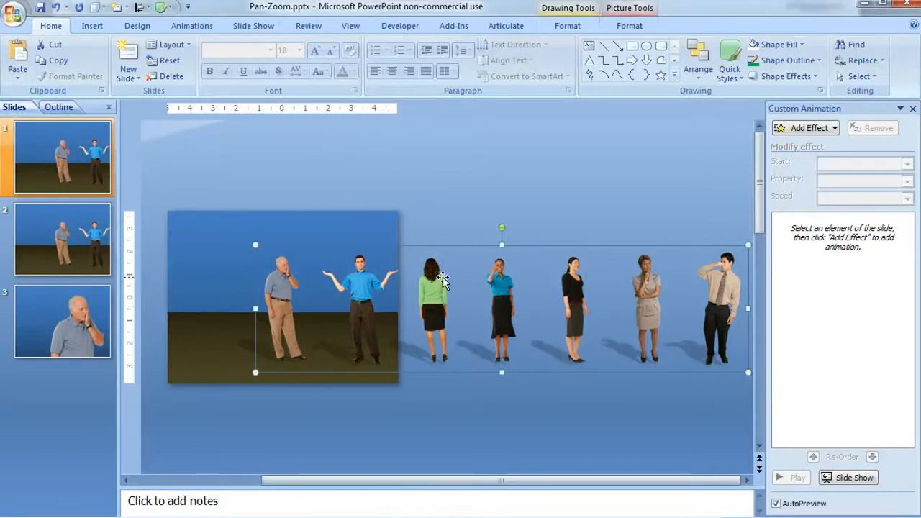
left_click(832, 132)
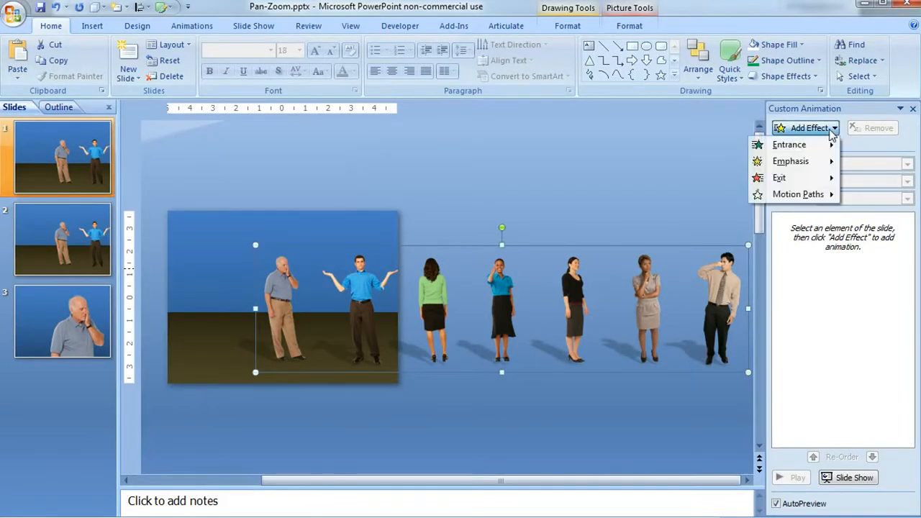
mouse_move(818, 197)
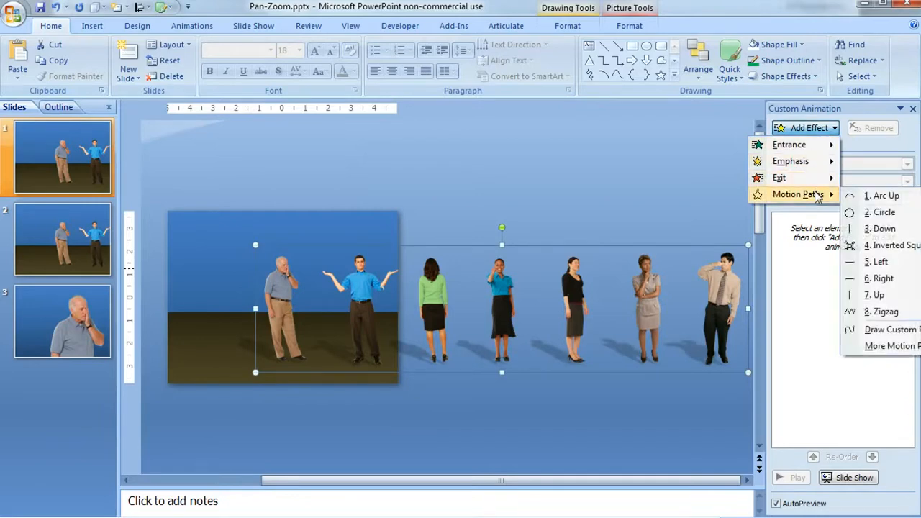
left_click(875, 262)
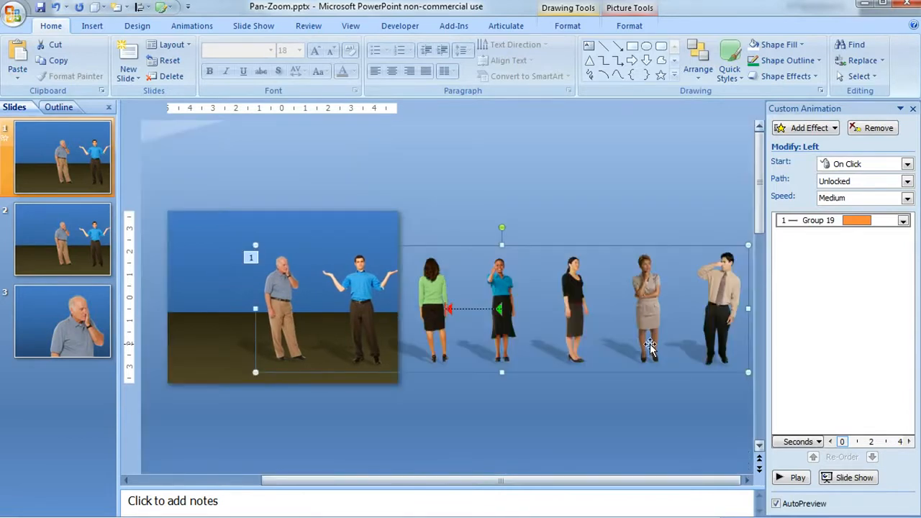
Step: Reverse the direction of the people group's motion path and set it to start With Previous
right_click(477, 310)
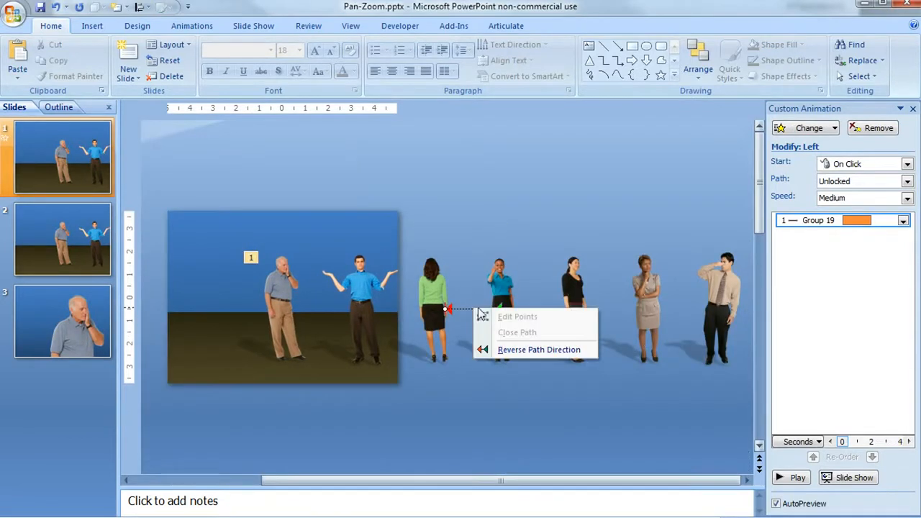
left_click(539, 354)
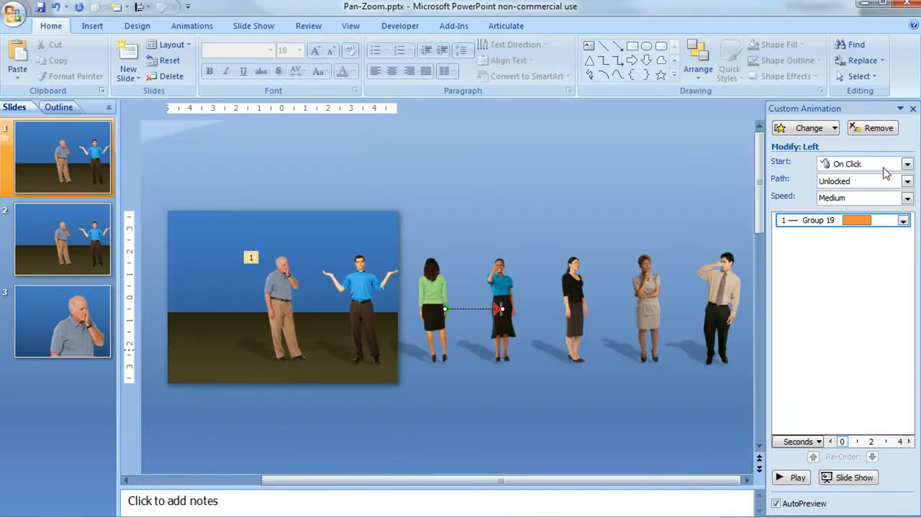
left_click(907, 164)
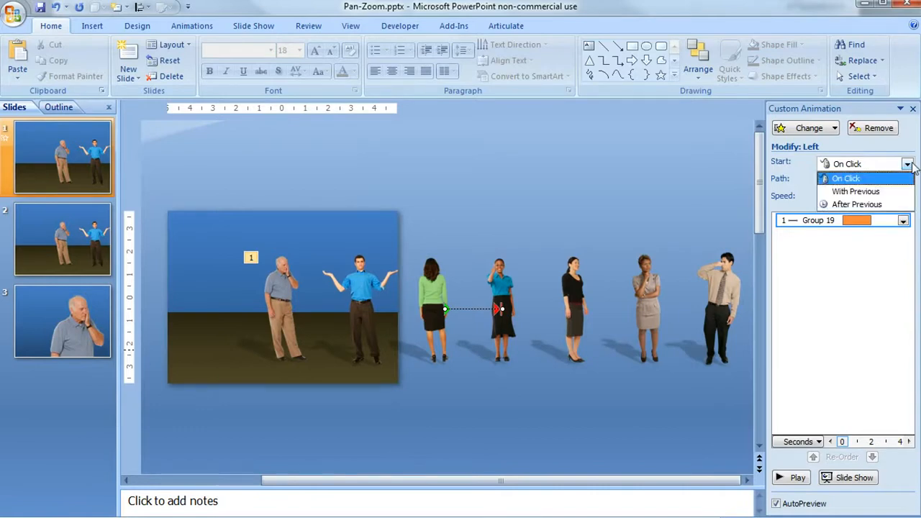
left_click(886, 192)
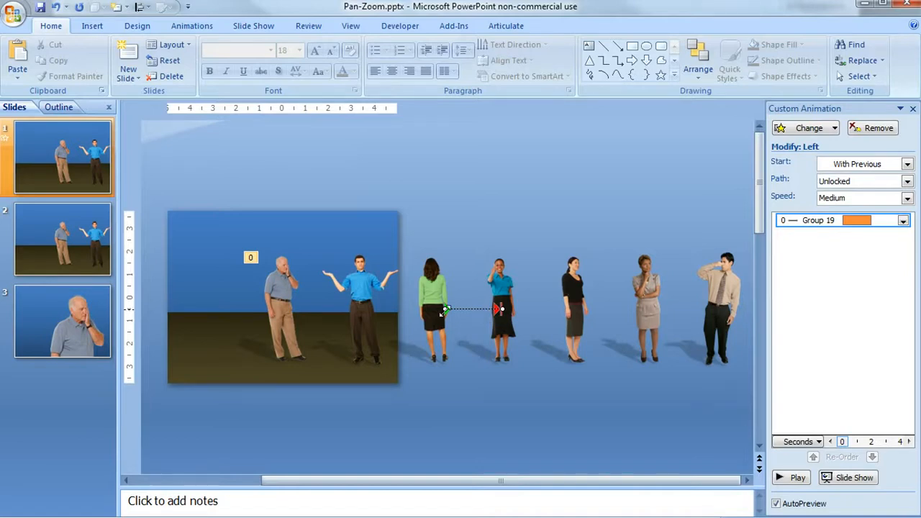
Step: Lengthen the motion path by moving its start point past the slide's left edge, and set its speed to 6 seconds
left_click_drag(445, 309, 218, 314)
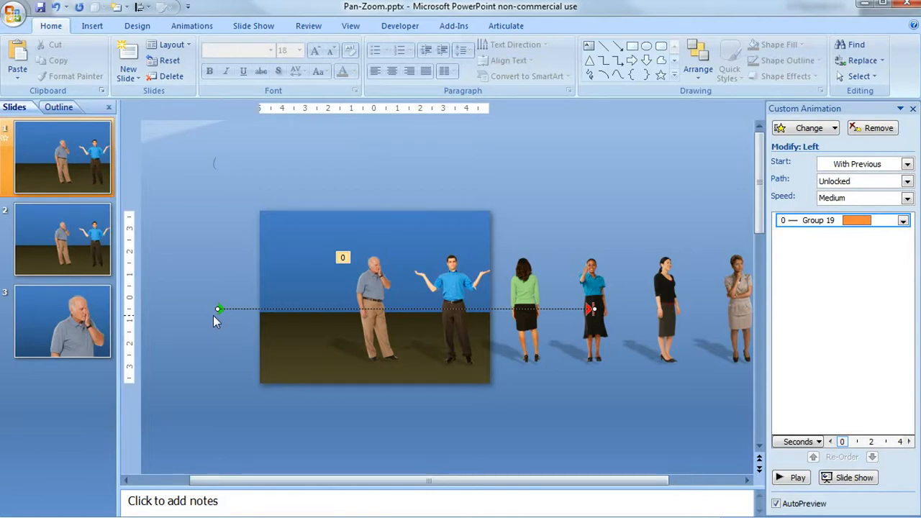
left_click(903, 221)
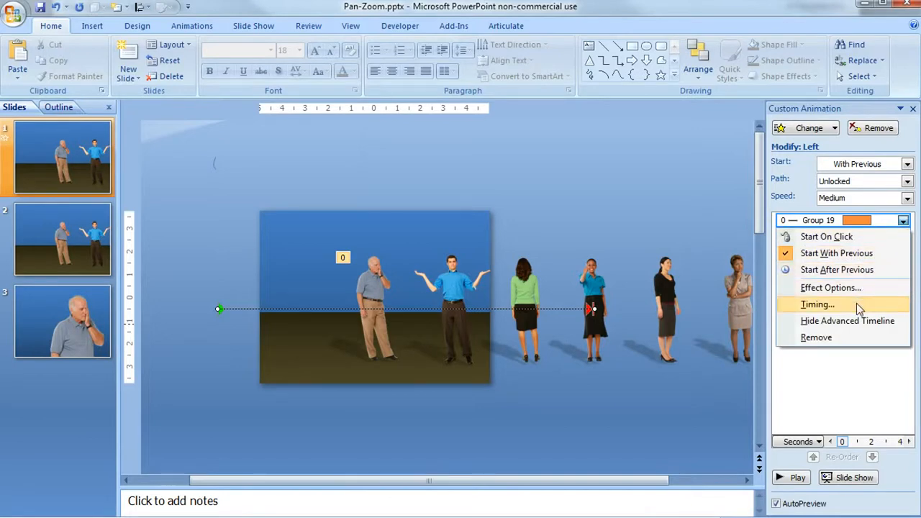
left_click(859, 307)
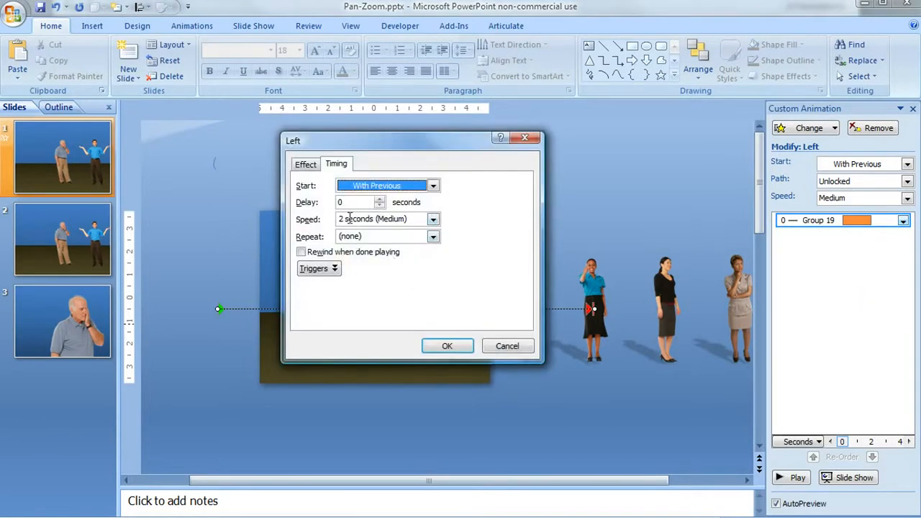
left_click(345, 220)
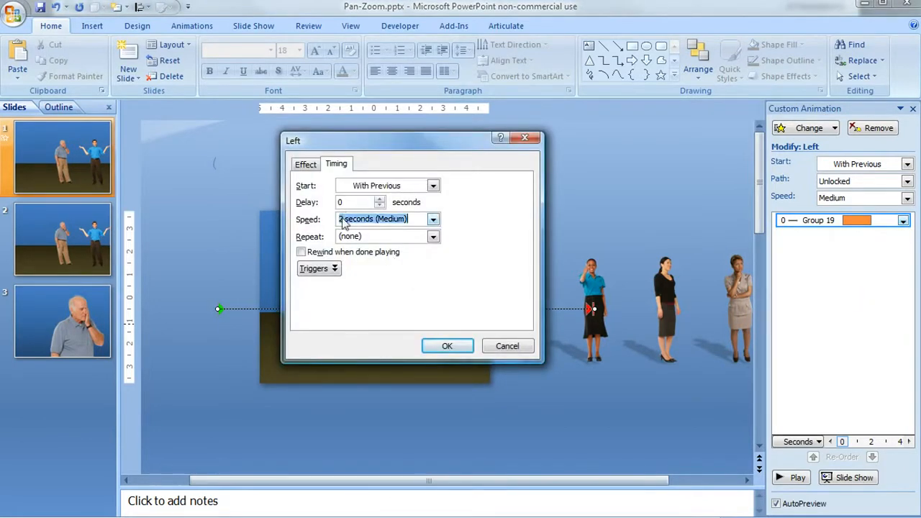
key("Home")
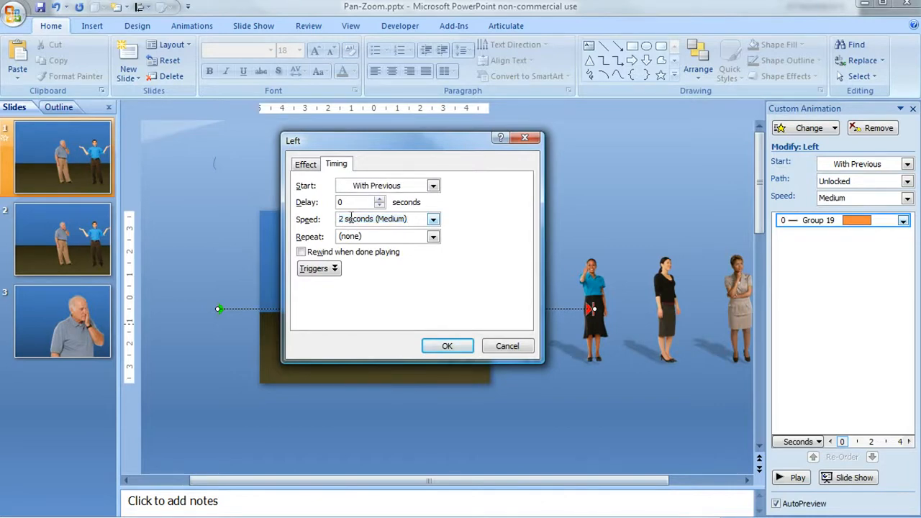
type("6")
key("Delete")
left_click(447, 349)
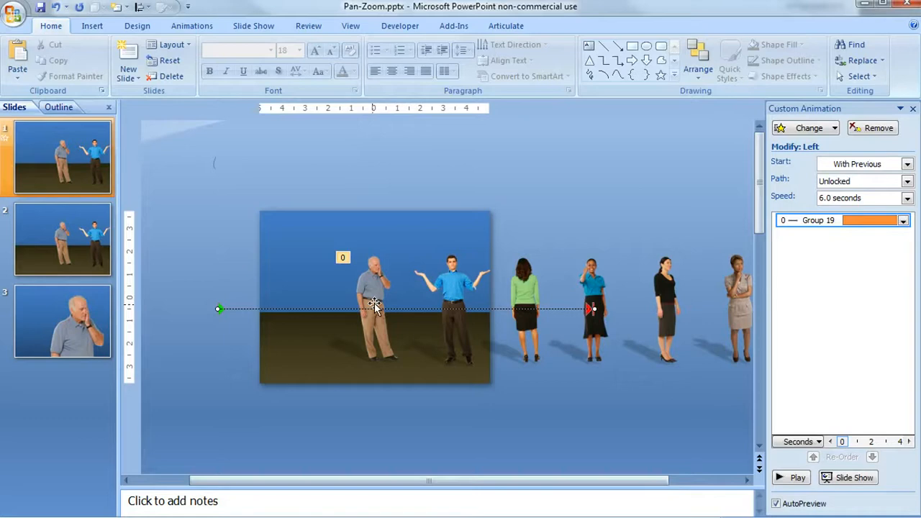
Step: Examine how the close-up on slide 3 is built by selecting the man's picture and the blue background and locating the Crop tool
left_click(92, 315)
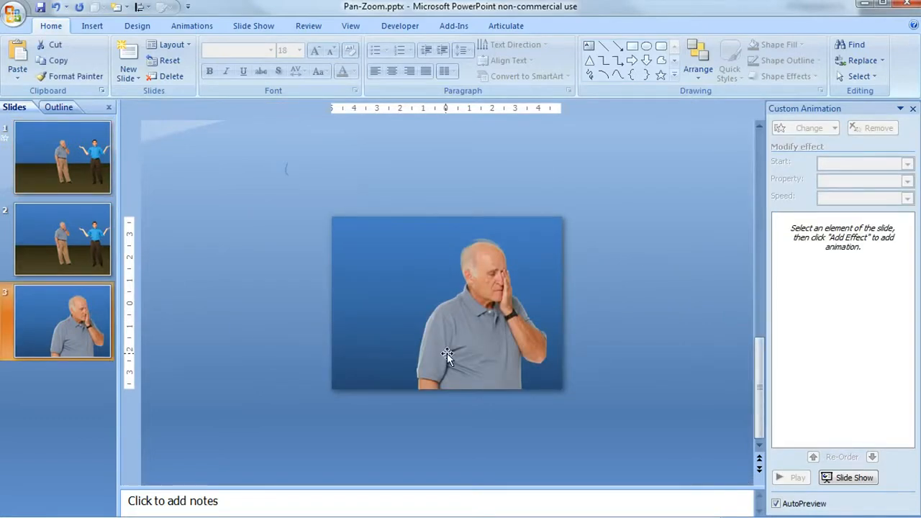
left_click(481, 340)
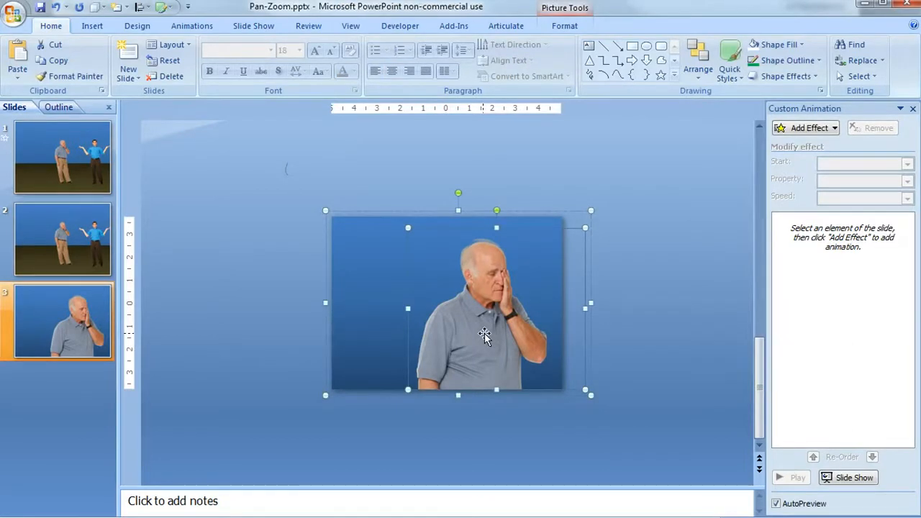
left_click(570, 29)
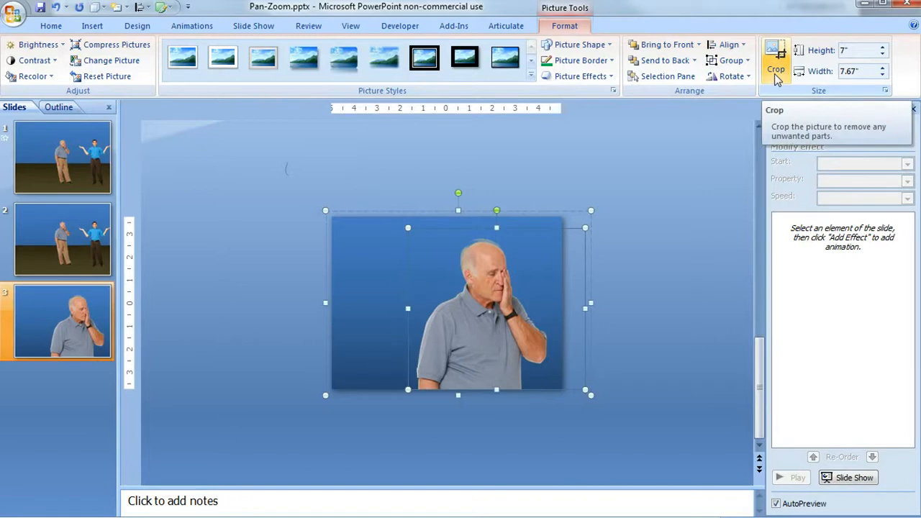
left_click(420, 192)
left_click(384, 234)
left_click(372, 225)
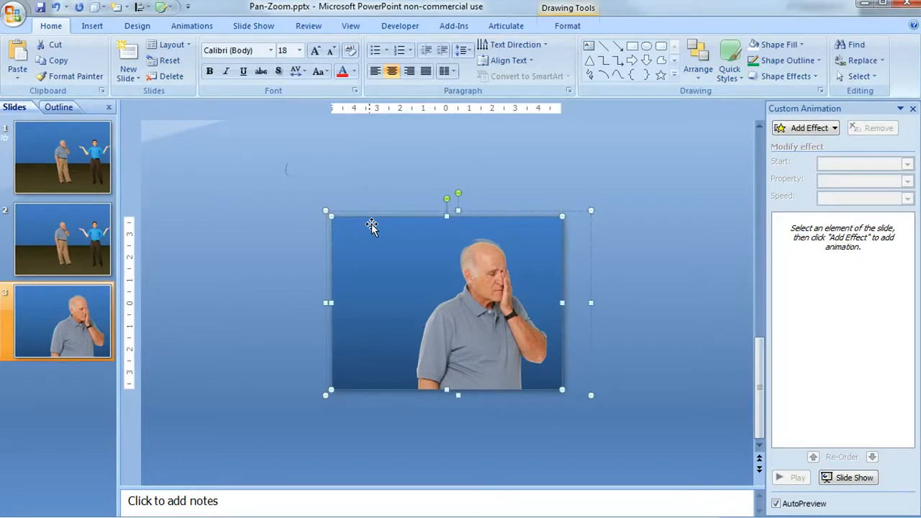
left_click(376, 190)
Step: Cut the grouped close-up of the older man from slide 3 and paste it onto slide 2
left_click(396, 233)
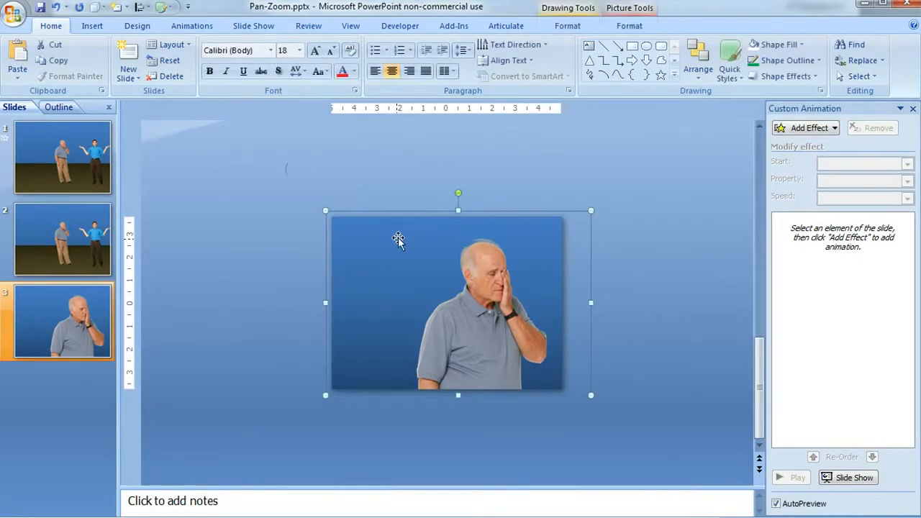
right_click(398, 239)
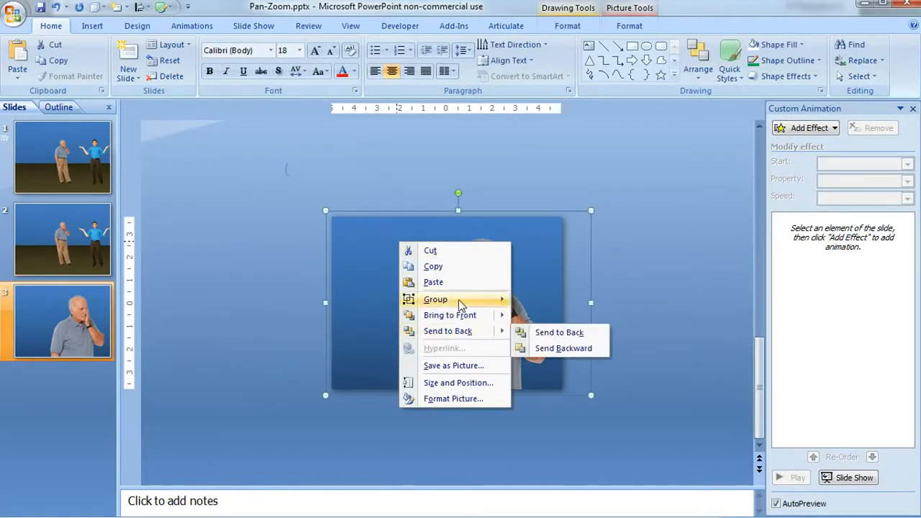
left_click(460, 251)
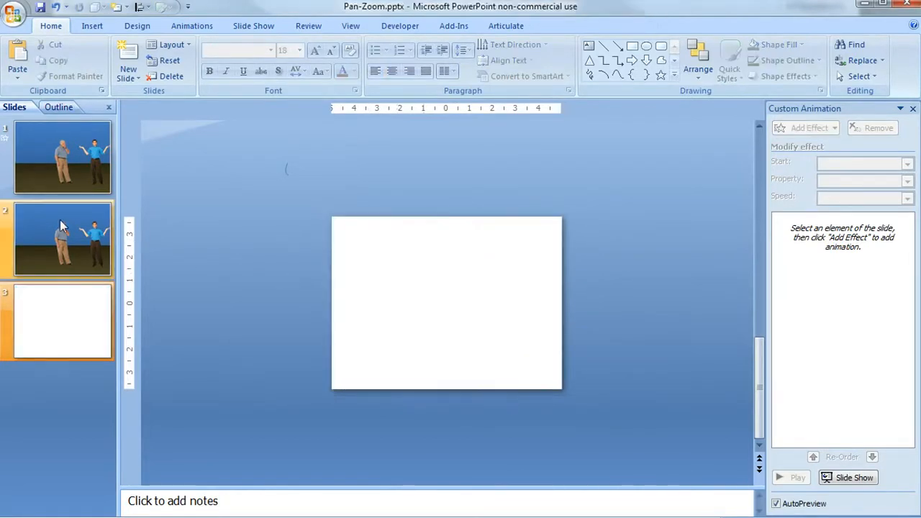
key("ctrl+v")
right_click(264, 254)
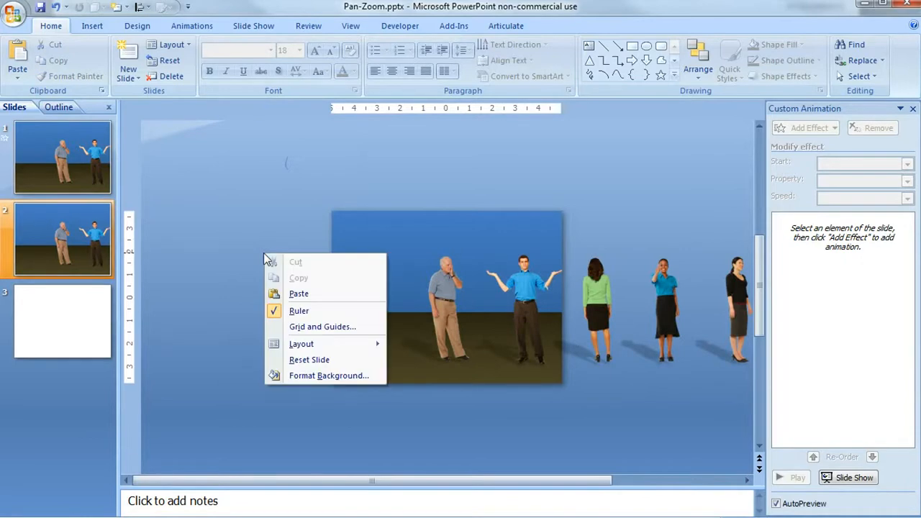
left_click(299, 293)
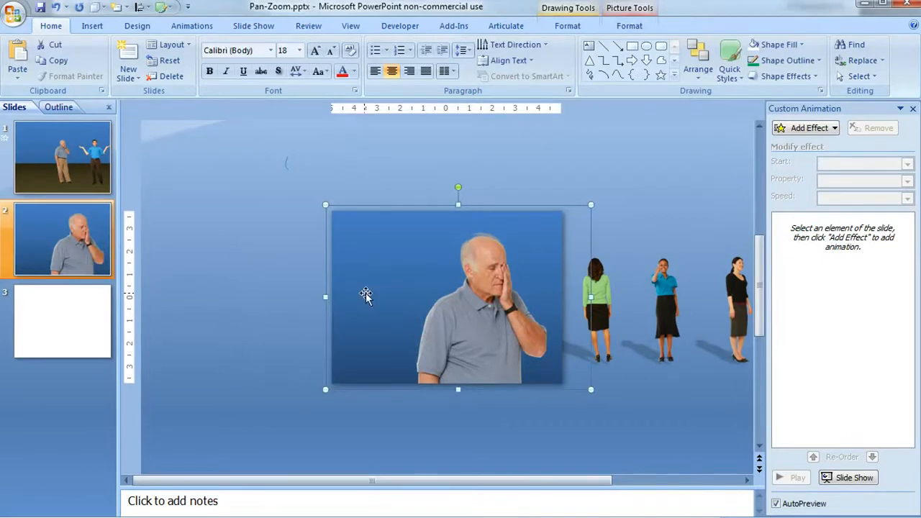
Step: Apply a Faded Zoom entrance effect to the close-up group on slide 2 and set it to start With Previous
left_click(828, 131)
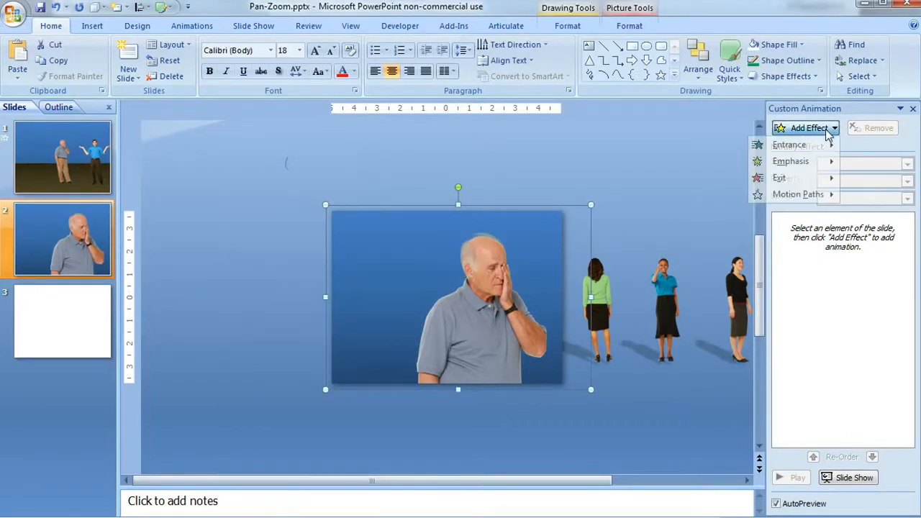
mouse_move(796, 147)
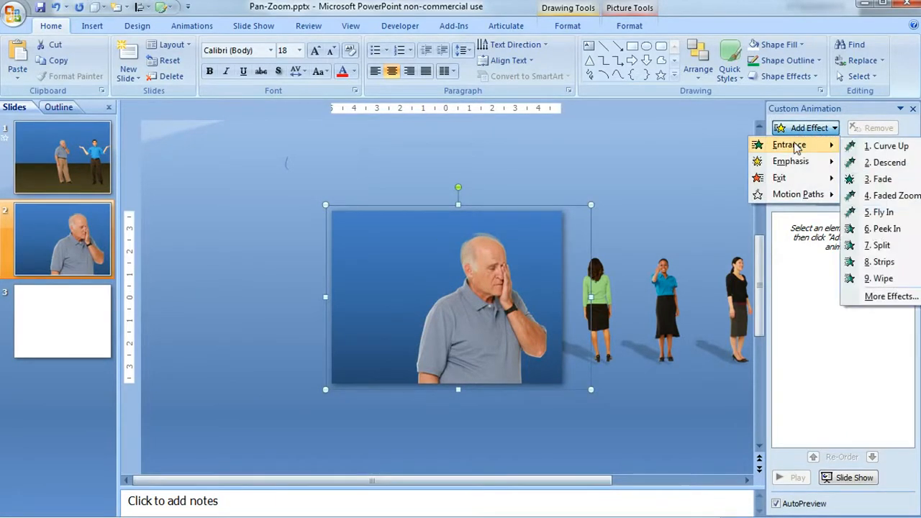
left_click(893, 196)
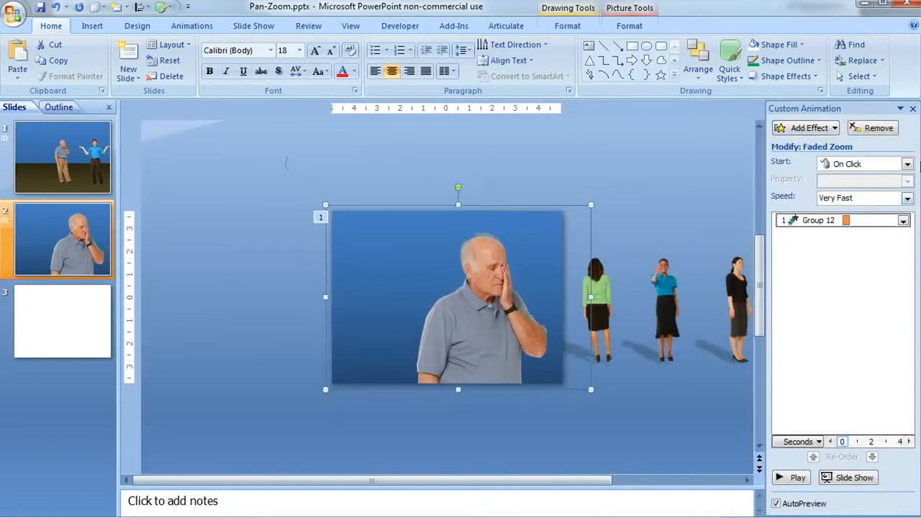
left_click(907, 164)
left_click(886, 191)
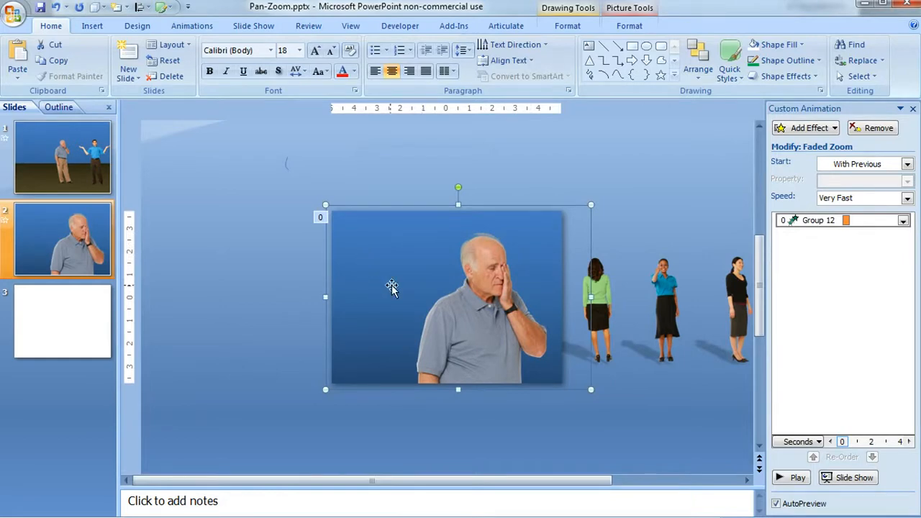
Step: Delete the empty slide 3
left_click(87, 332)
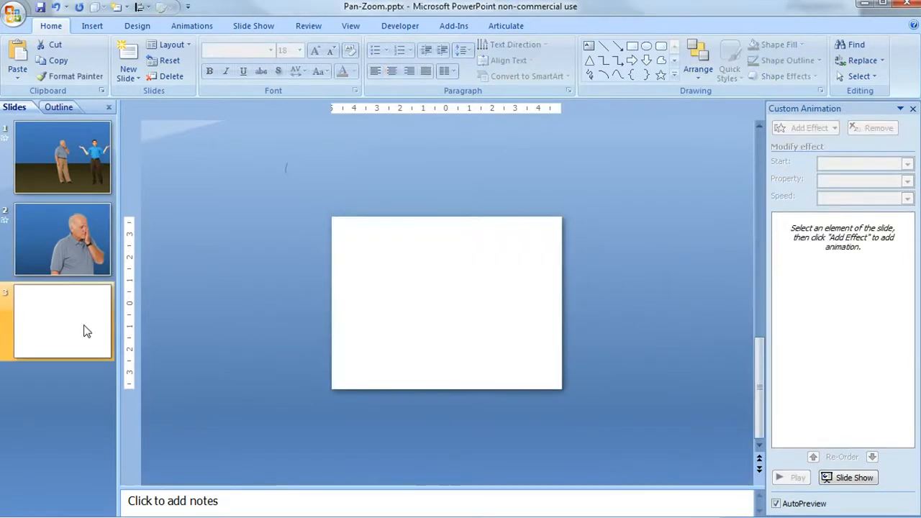
right_click(85, 331)
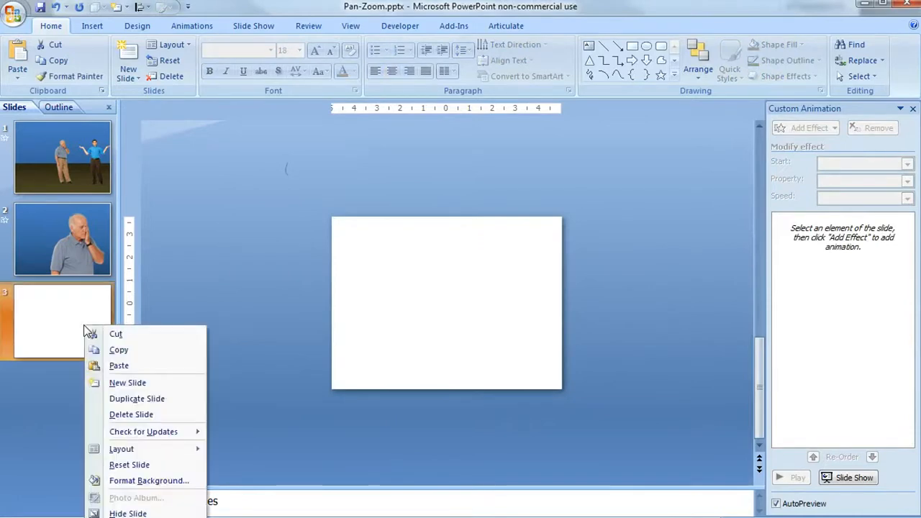
left_click(126, 414)
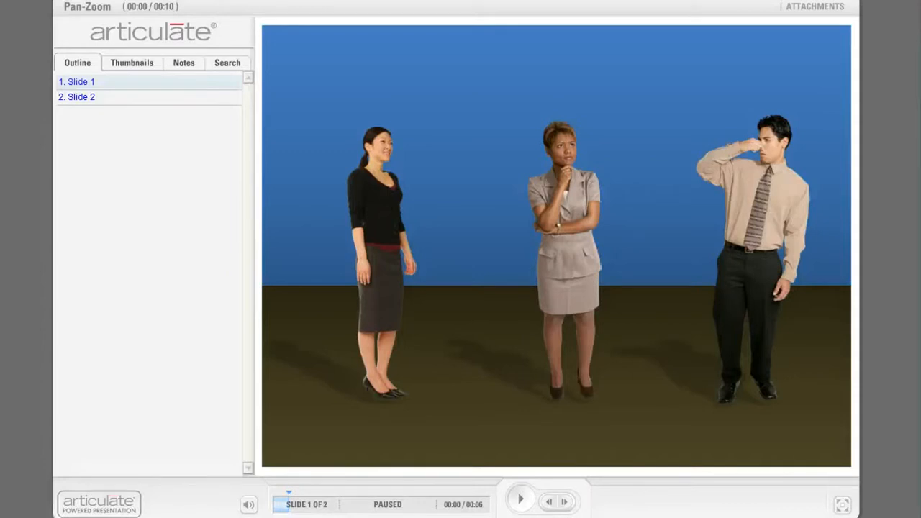
Step: Play the published Pan-Zoom presentation in Articulate to watch the pan on slide 1 and the zoom on slide 2
left_click(523, 502)
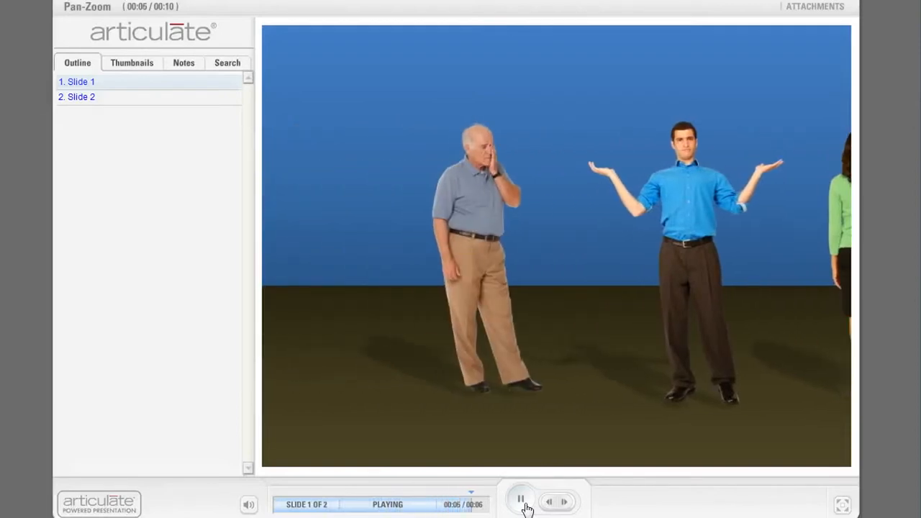
left_click(527, 510)
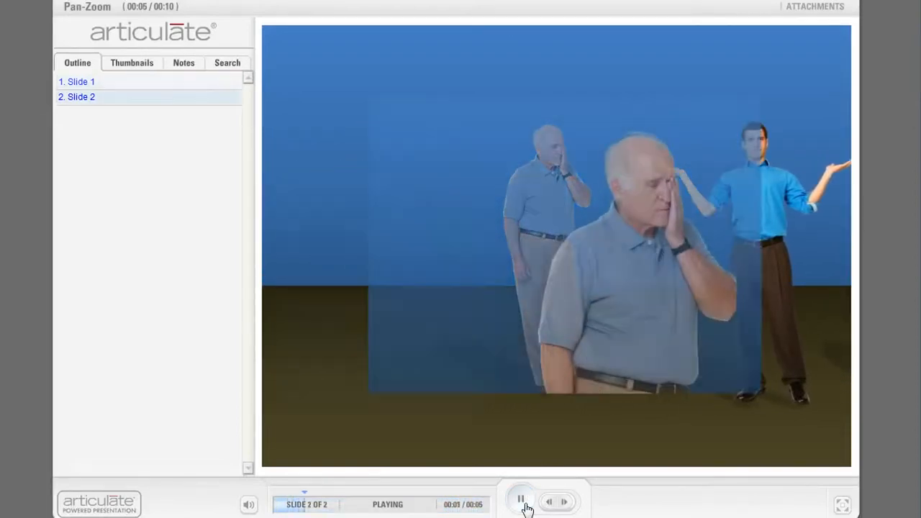